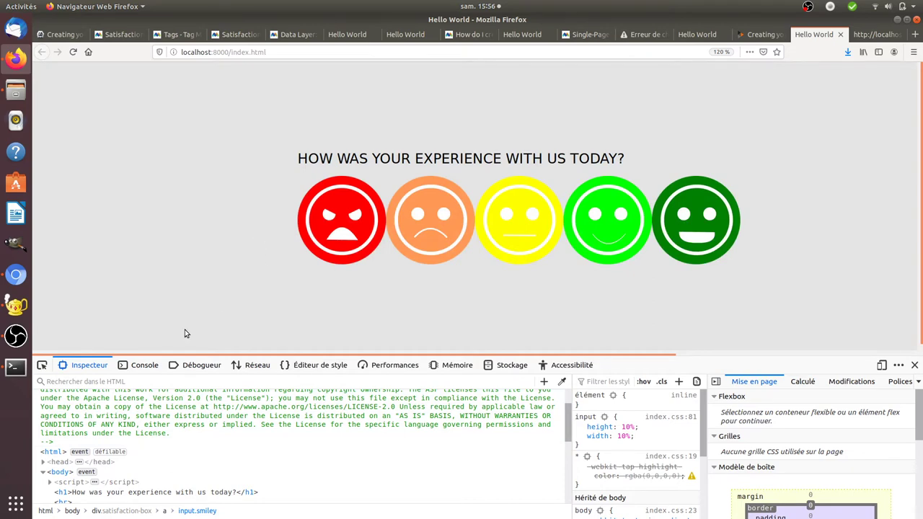
Examine the survey page's HTML, expanding the script element in the body and enlarging the inspector area
scroll(390, 458, up, 1)
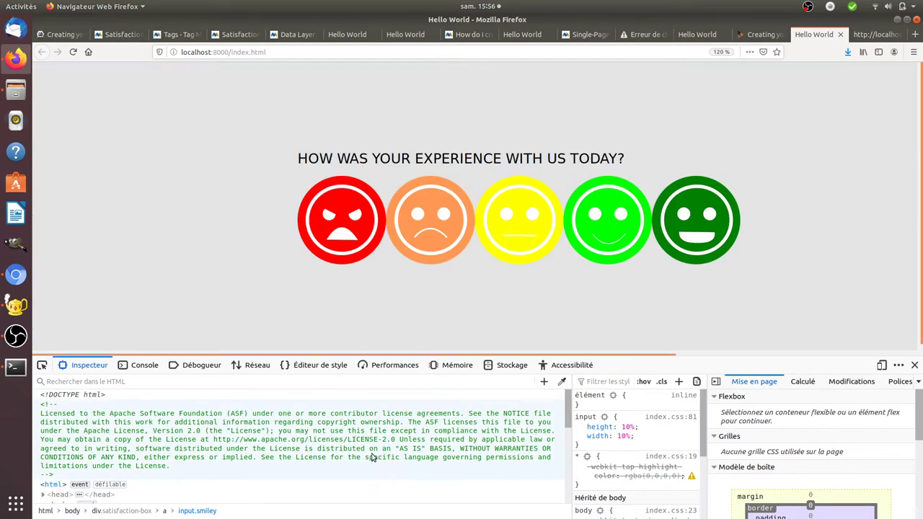
scroll(361, 453, down, 3)
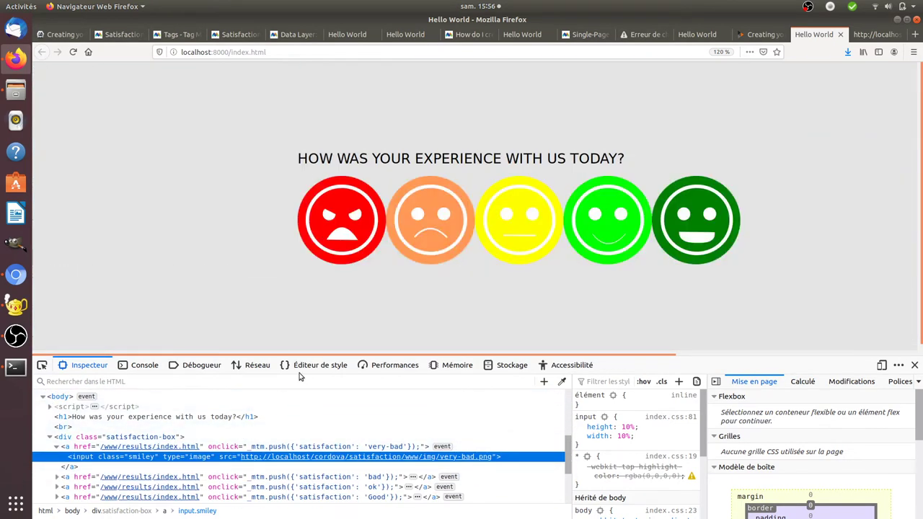
scroll(138, 443, up, 3)
click(49, 479)
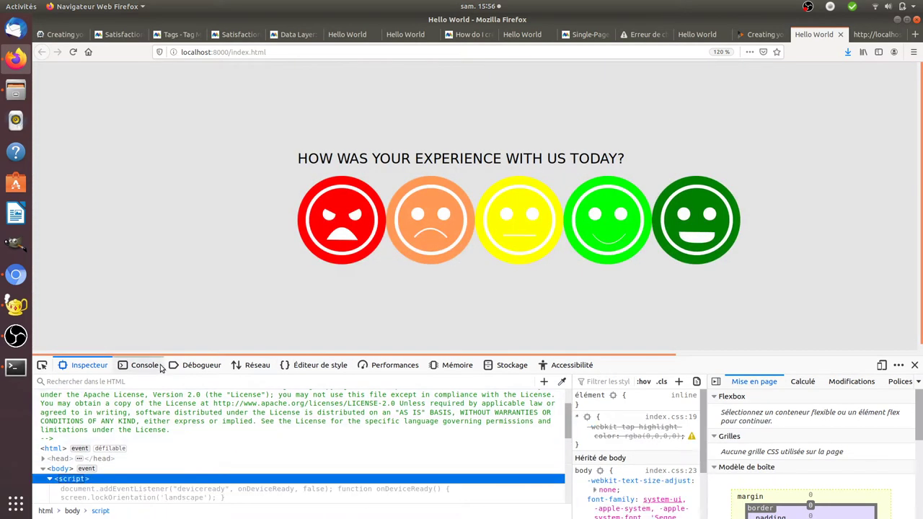
drag(165, 354, 167, 264)
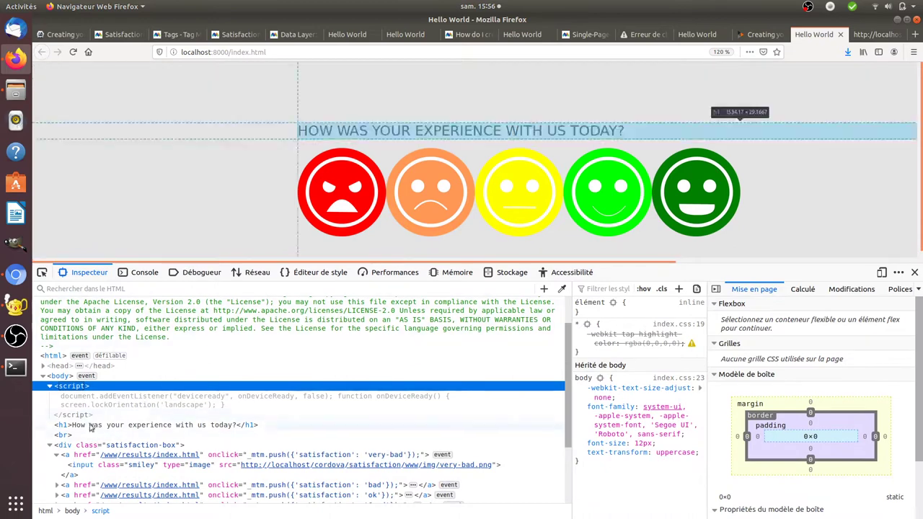
Expand the page's head element to review the Matomo Tag Manager code, and close the developer tools
scroll(112, 415, down, 1)
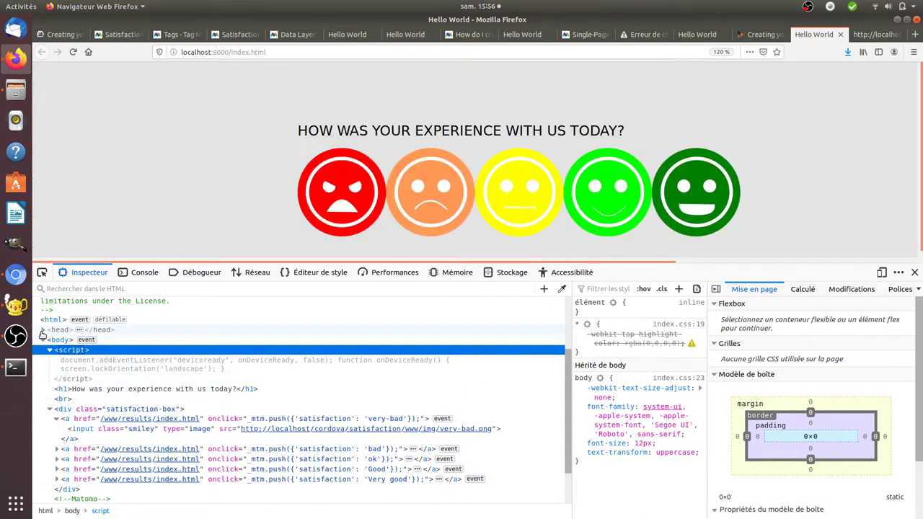
click(42, 334)
scroll(140, 455, down, 2)
scroll(141, 448, down, 1)
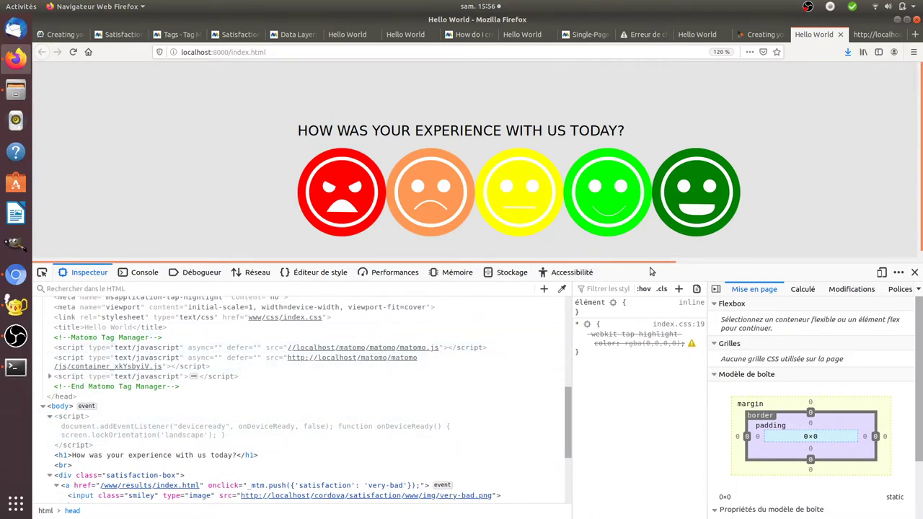
click(913, 271)
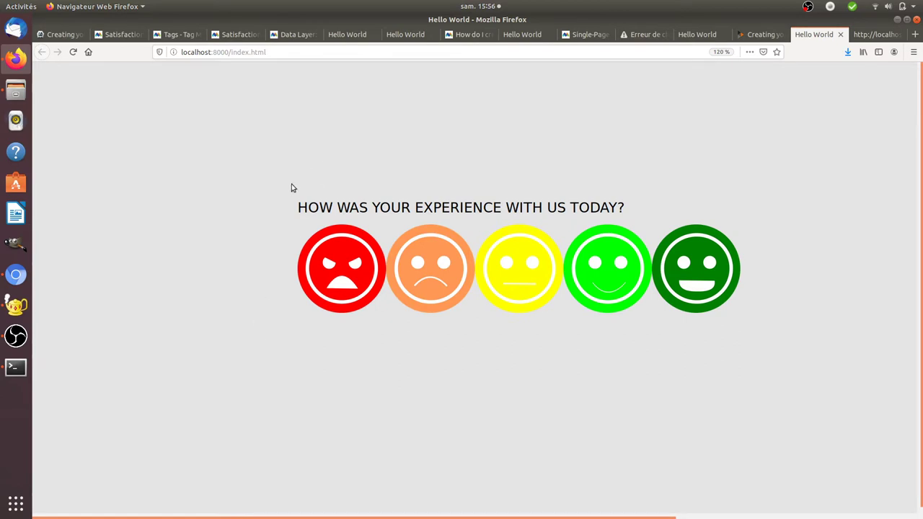
Review the Home screen tag's custom HTML in Matomo, highlighting the new-visit and cookie-deletion lines and the document title and custom URL lines
click(236, 34)
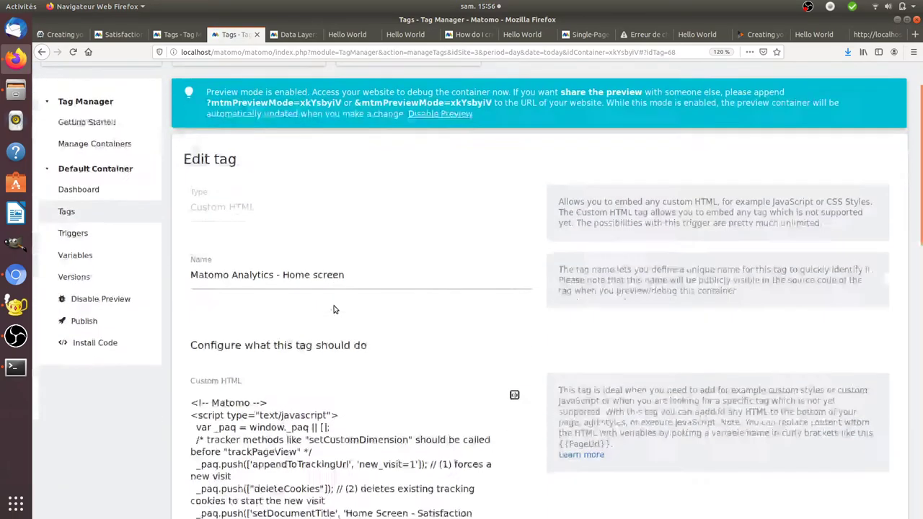
scroll(334, 310, down, 5)
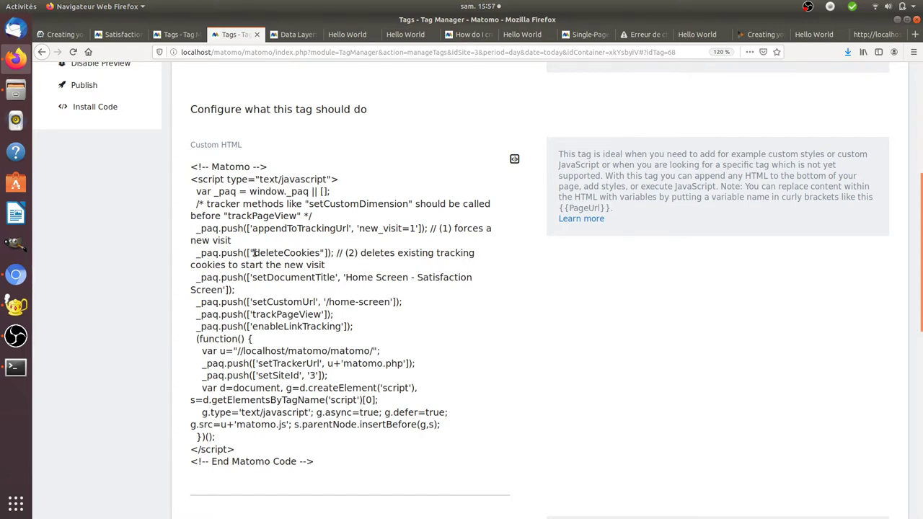
drag(253, 253, 317, 254)
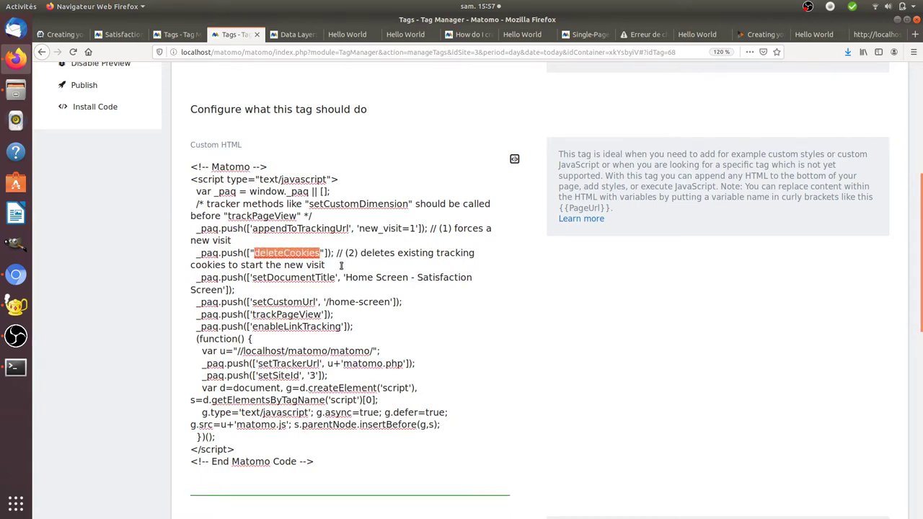
drag(341, 265, 203, 229)
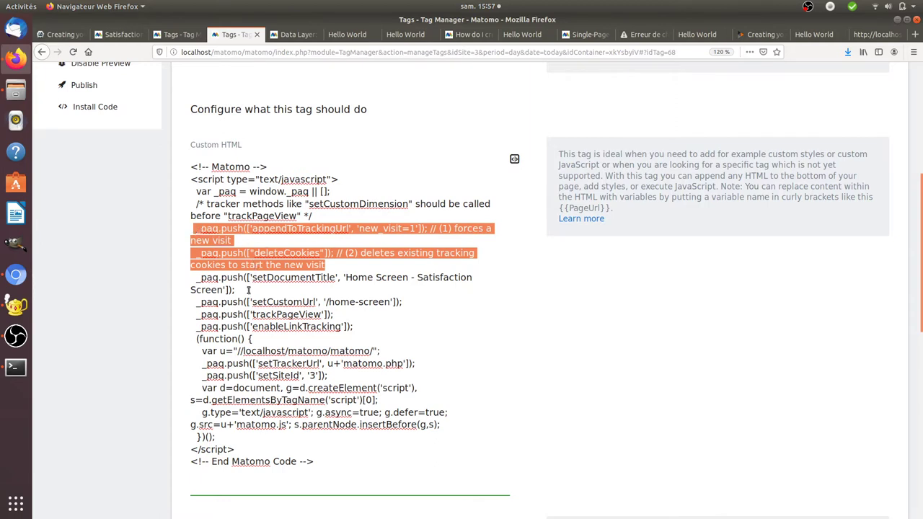
scroll(278, 301, down, 1)
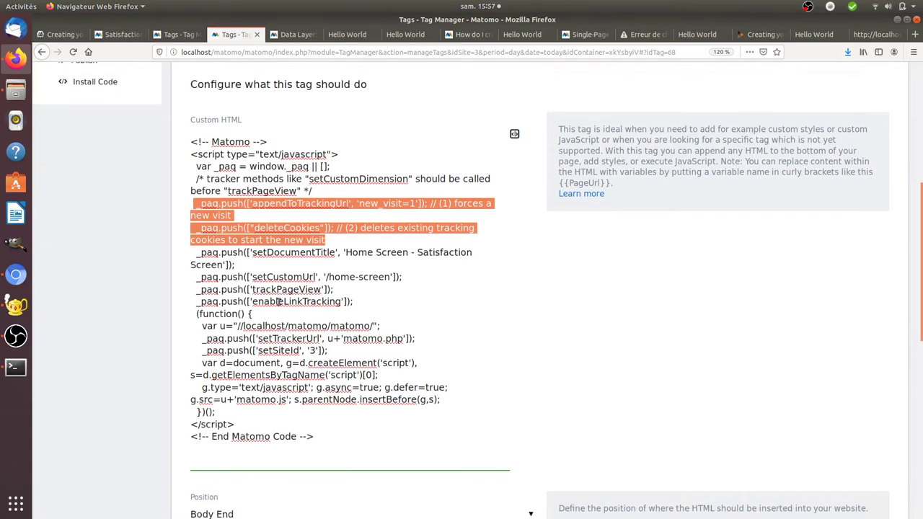
click(221, 243)
drag(193, 244, 418, 274)
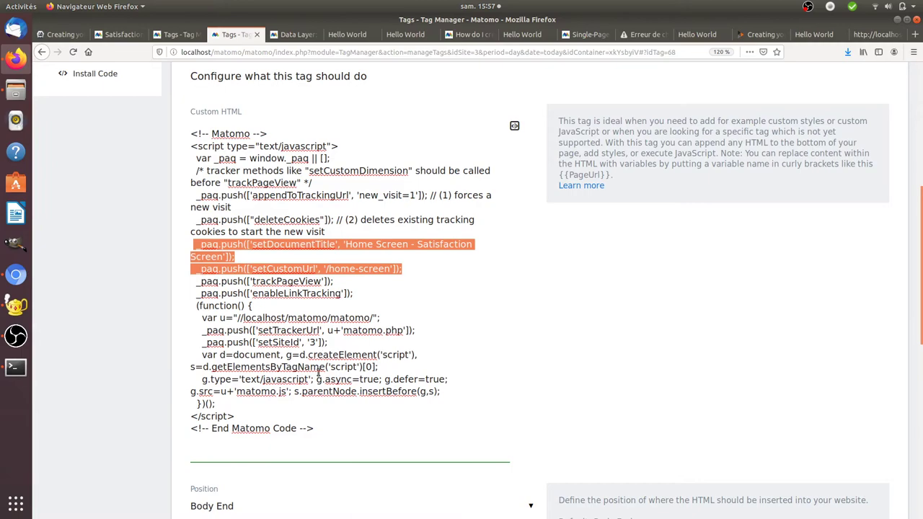
View the conditions of the Pageview home screen trigger attached to the tag and close the trigger editor
scroll(318, 372, up, 3)
scroll(318, 372, down, 6)
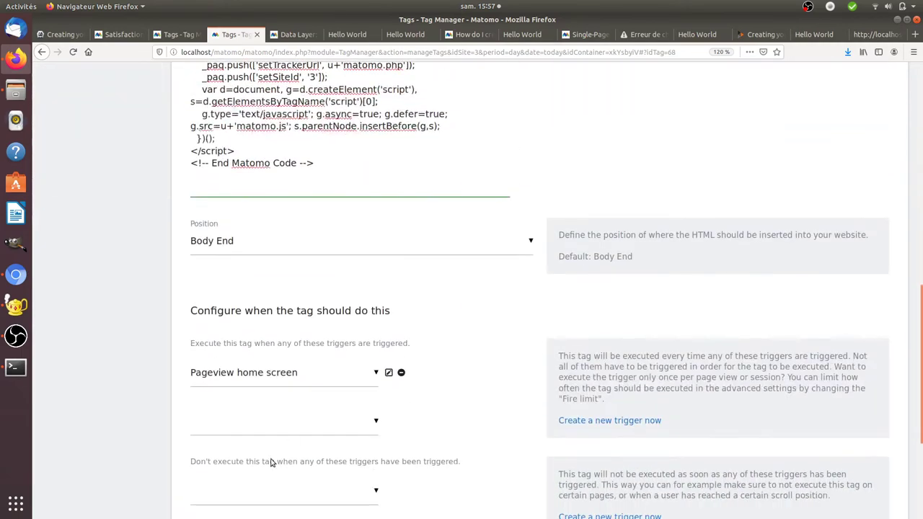
click(389, 373)
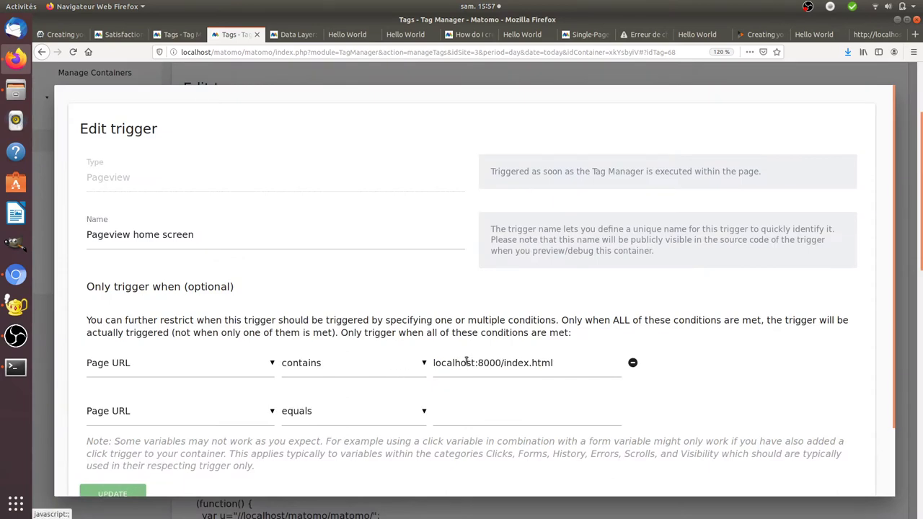
click(527, 75)
scroll(231, 292, up, 3)
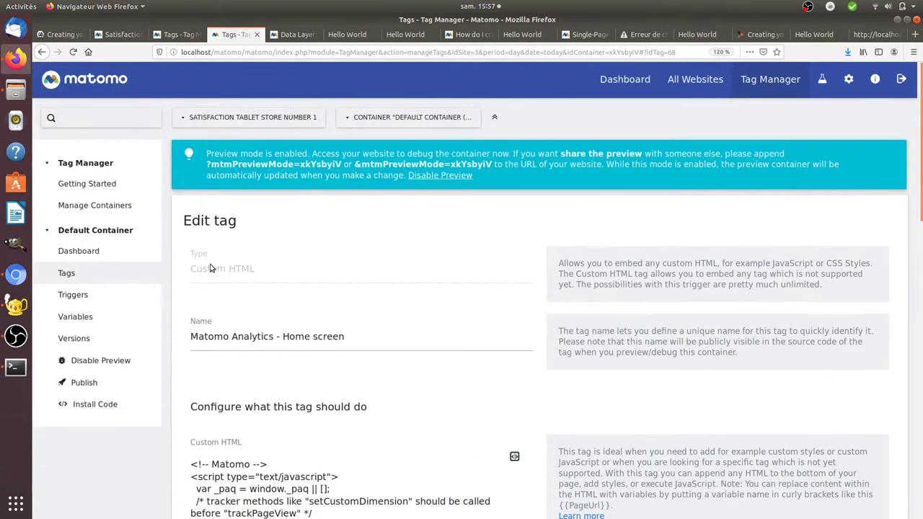
Open the Matomo Analytics - Results tag from the tag list and review its configuration, custom title, custom URL and trigger
click(103, 276)
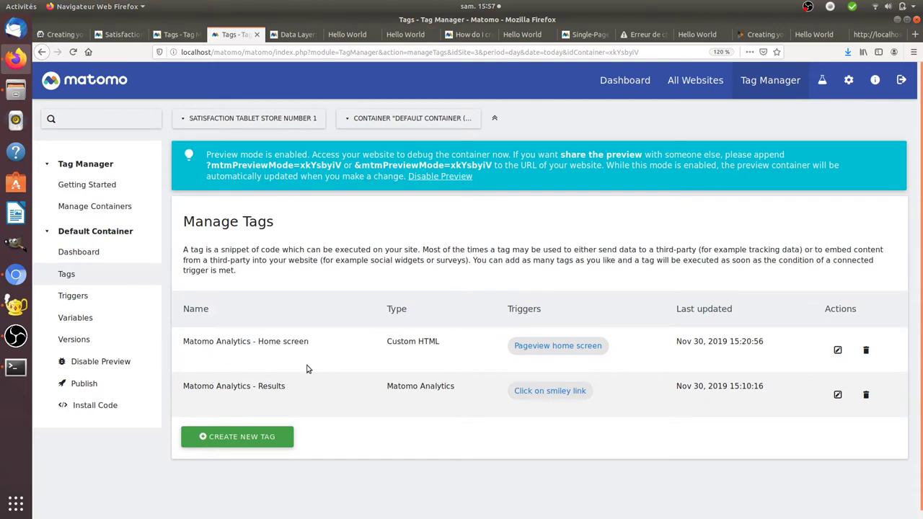
click(838, 396)
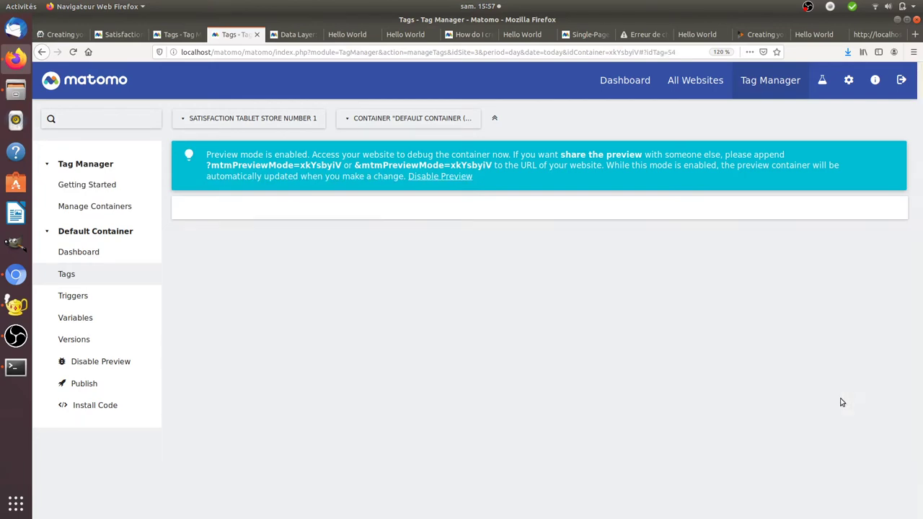
scroll(360, 346, down, 2)
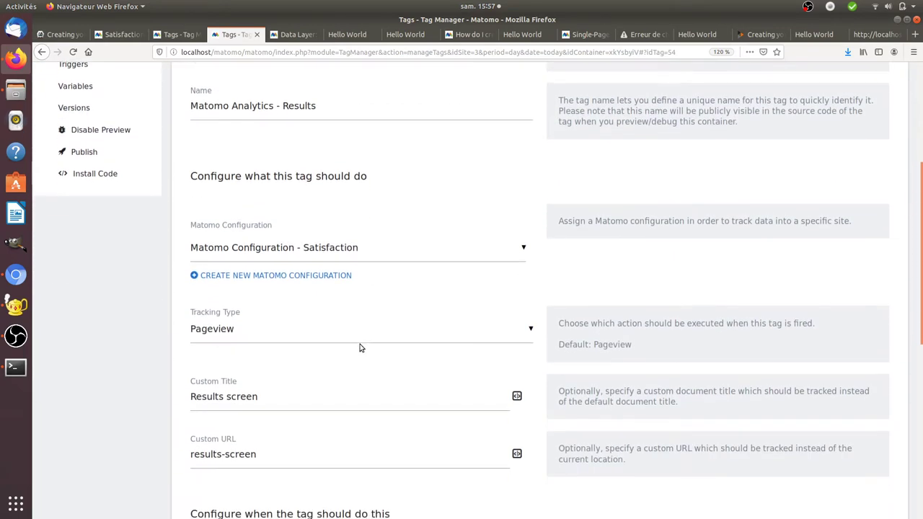
scroll(346, 280, down, 3)
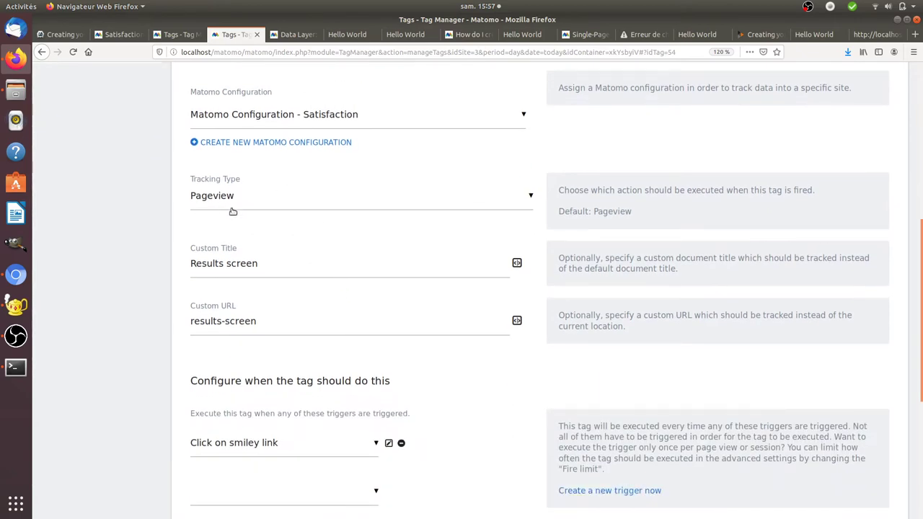
scroll(296, 308, down, 5)
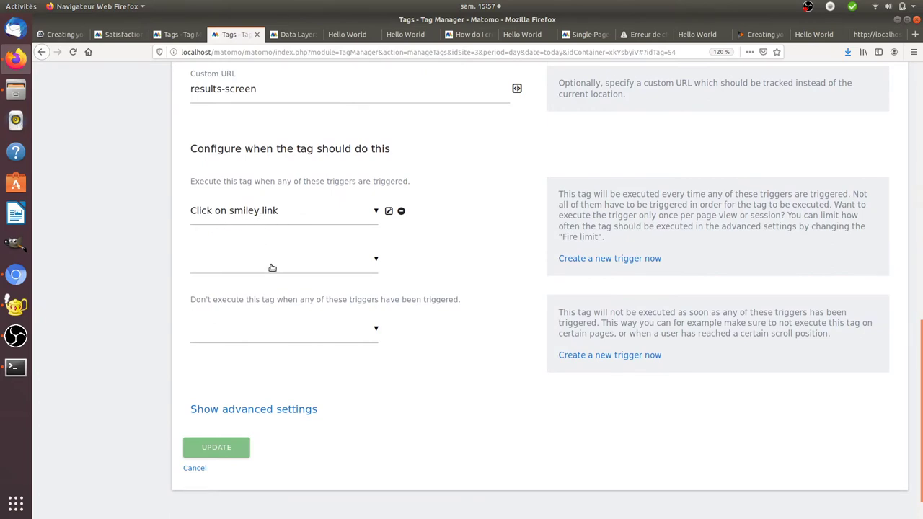
scroll(273, 267, up, 9)
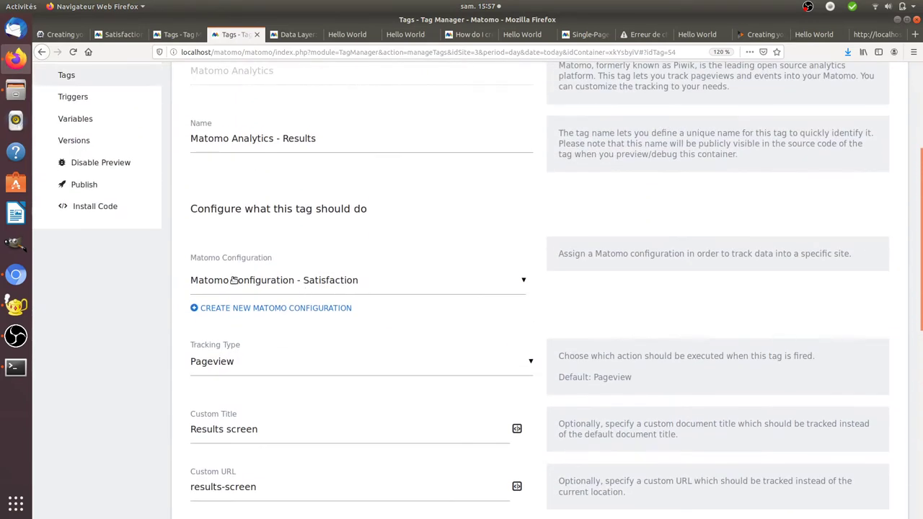
scroll(74, 214, up, 3)
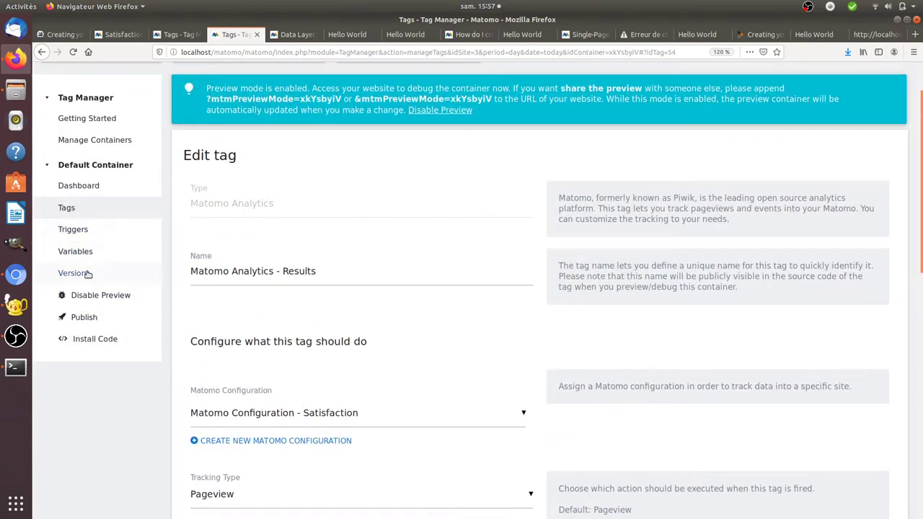
Open the Matomo Configuration - Satisfaction variable and examine its custom dimension's index and value, highlighting {{satisfaction}}
click(94, 254)
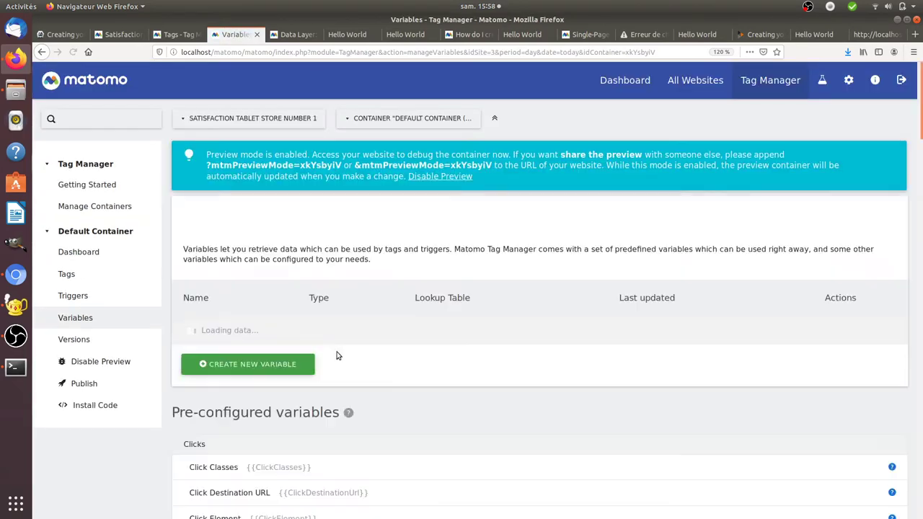
scroll(611, 205, down, 3)
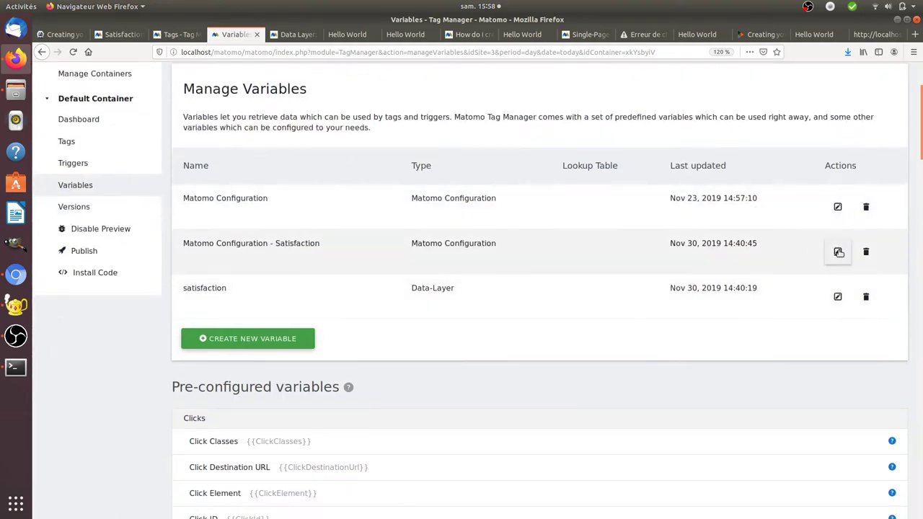
click(837, 251)
scroll(290, 268, down, 15)
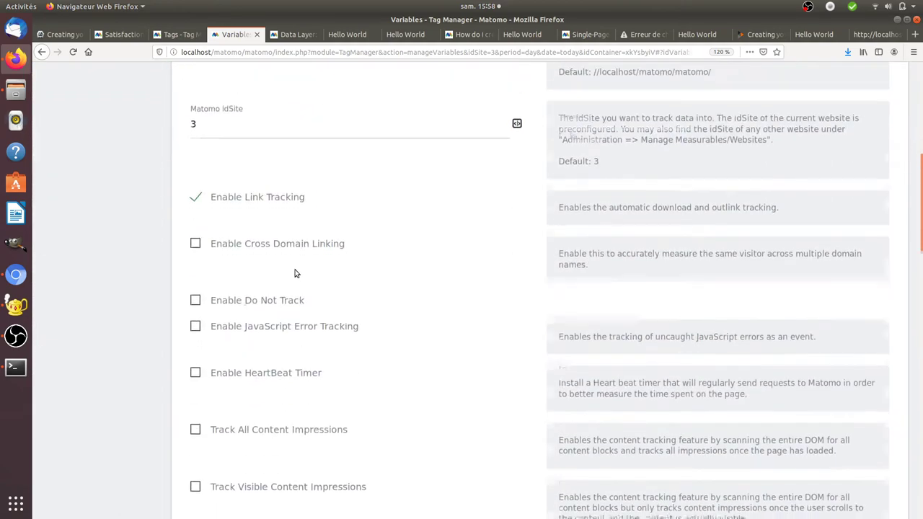
scroll(295, 270, down, 10)
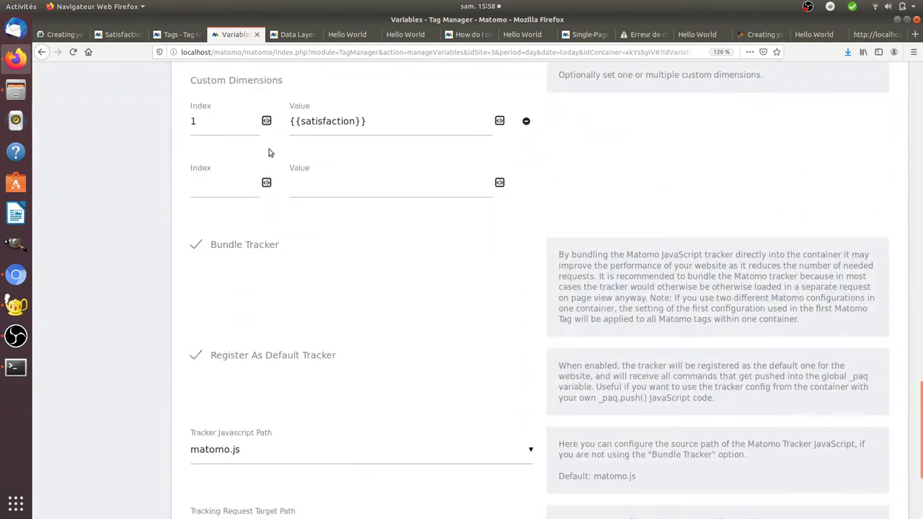
double_click(205, 121)
drag(383, 128, 288, 124)
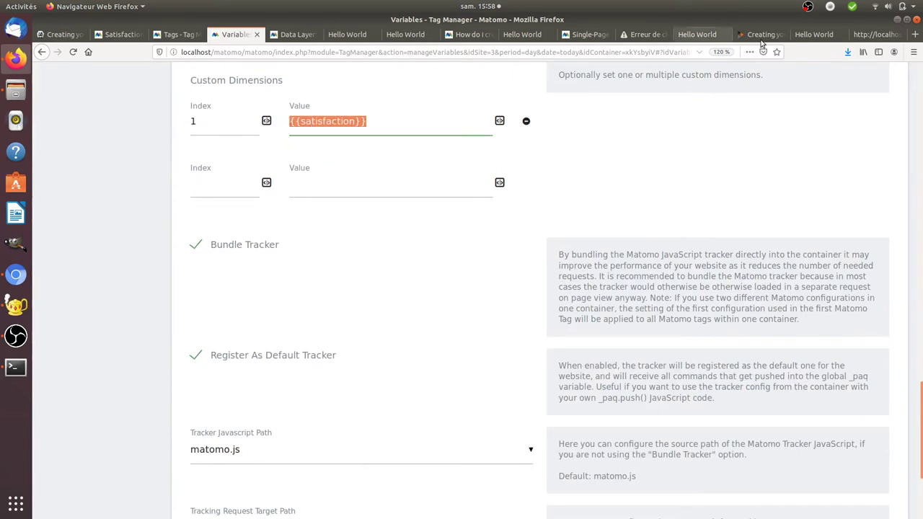
Switch back to the survey page and inspect the red very-bad smiley to view the satisfaction code pushed by each smiley link
click(829, 34)
click(861, 34)
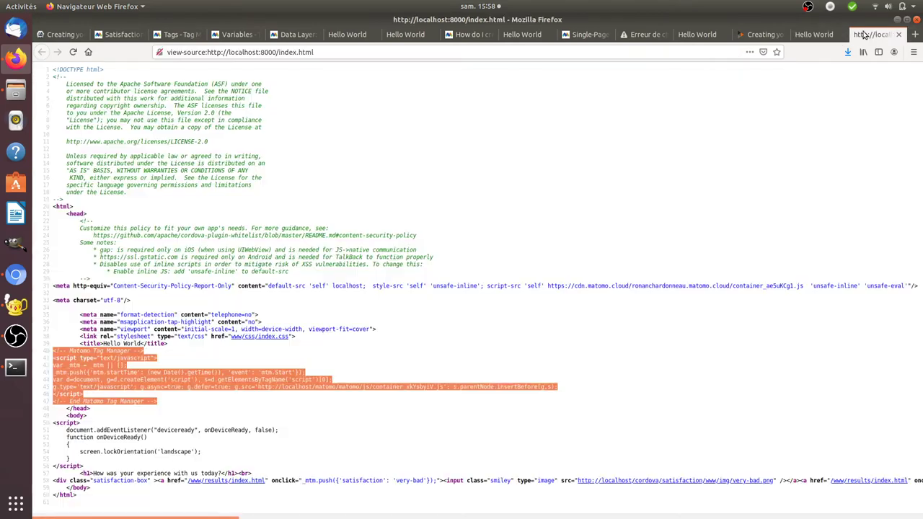
click(815, 34)
right_click(330, 286)
click(362, 459)
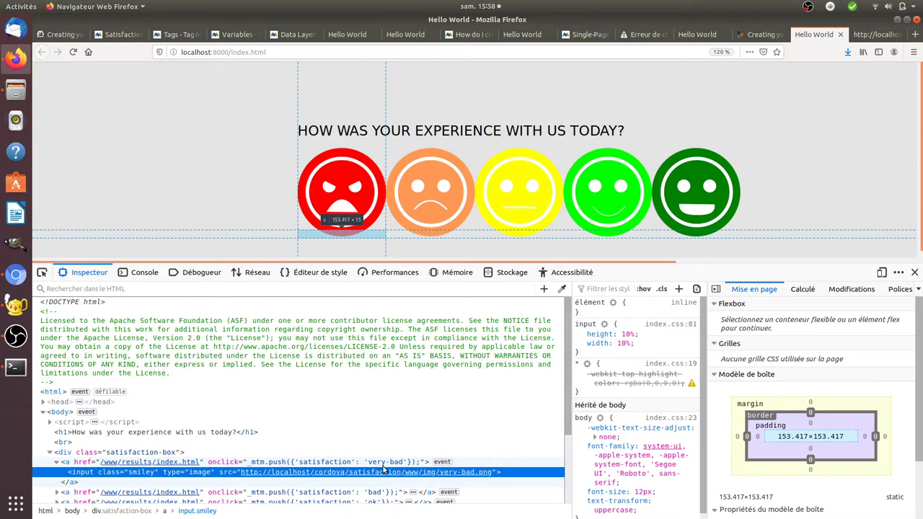
scroll(358, 489, down, 1)
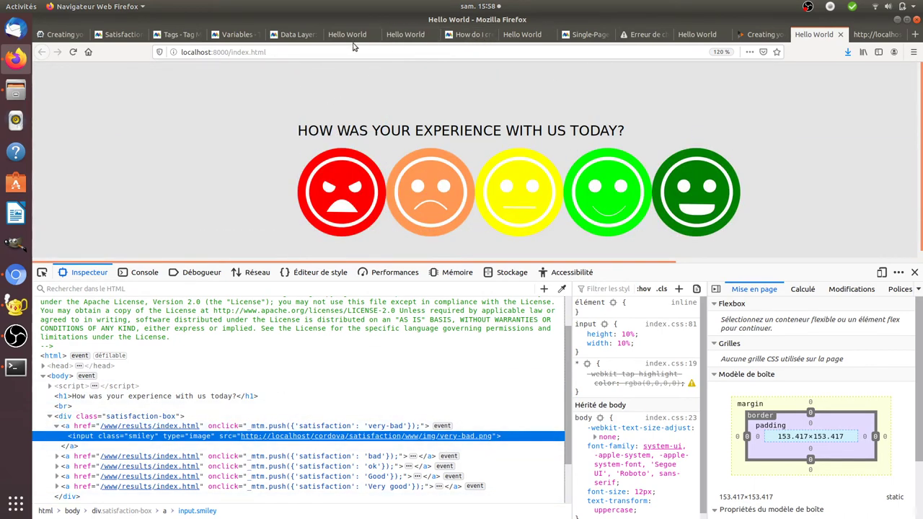
Return to the Matomo variable being viewed and go back to the container's Manage Variables list
click(254, 41)
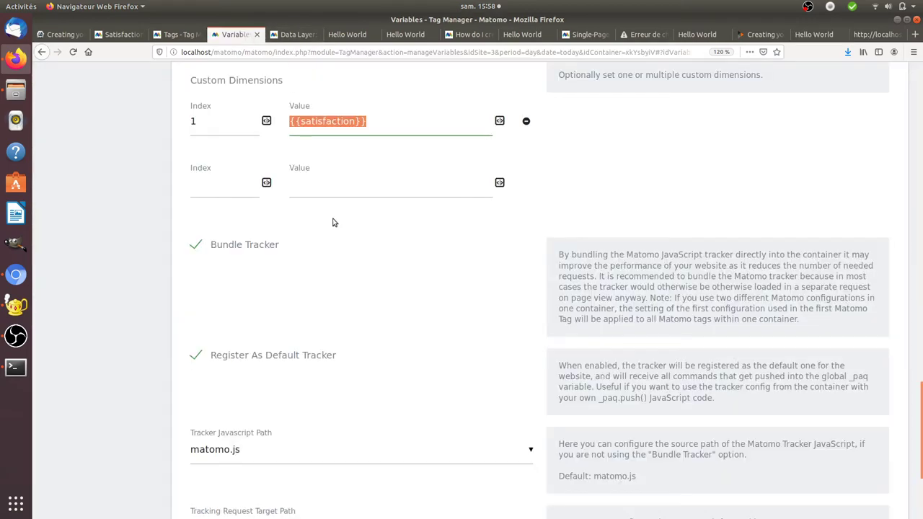
scroll(332, 223, up, 15)
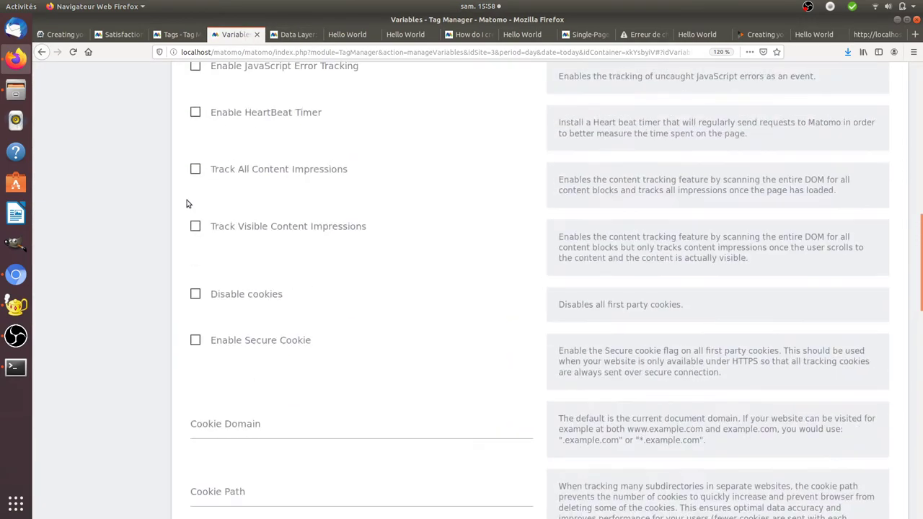
scroll(184, 205, up, 10)
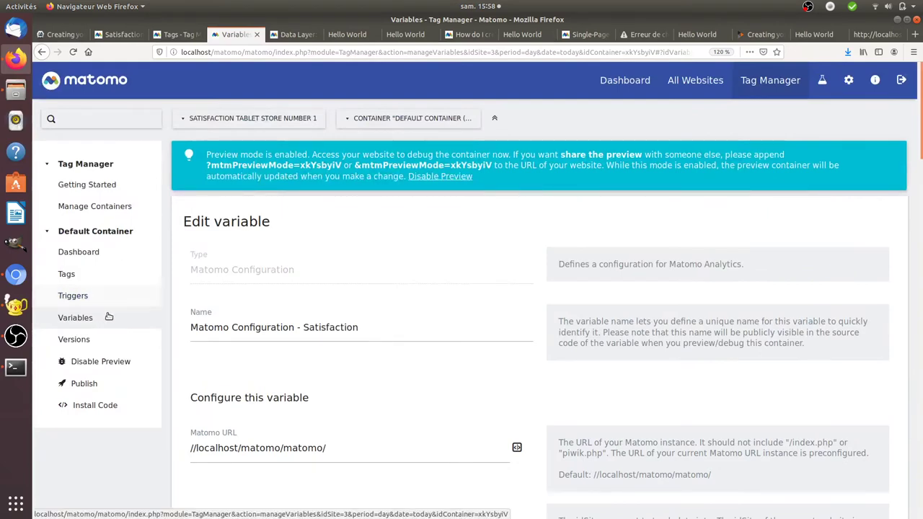
click(109, 317)
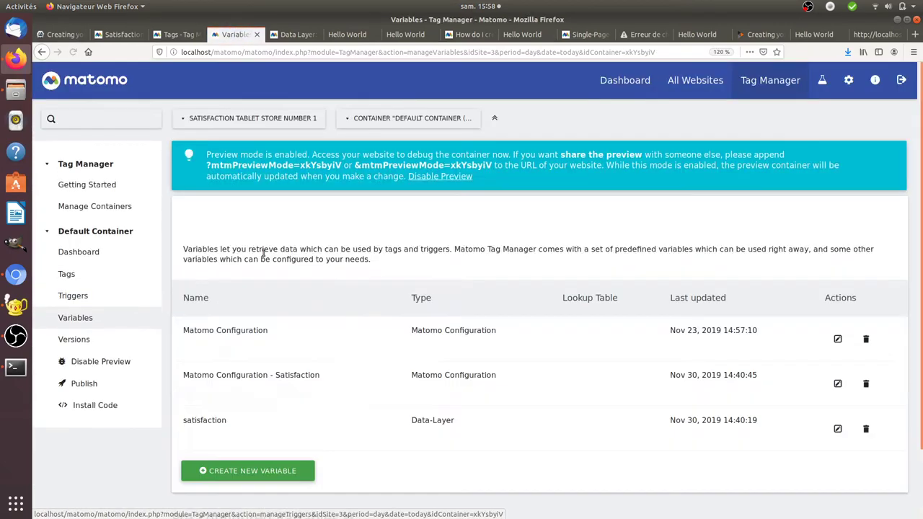
Highlight the satisfaction variable's Data-Layer type in the variable list, then open it and examine its data layer variable name and default value
scroll(241, 239, down, 5)
drag(248, 229, 182, 223)
drag(457, 223, 392, 223)
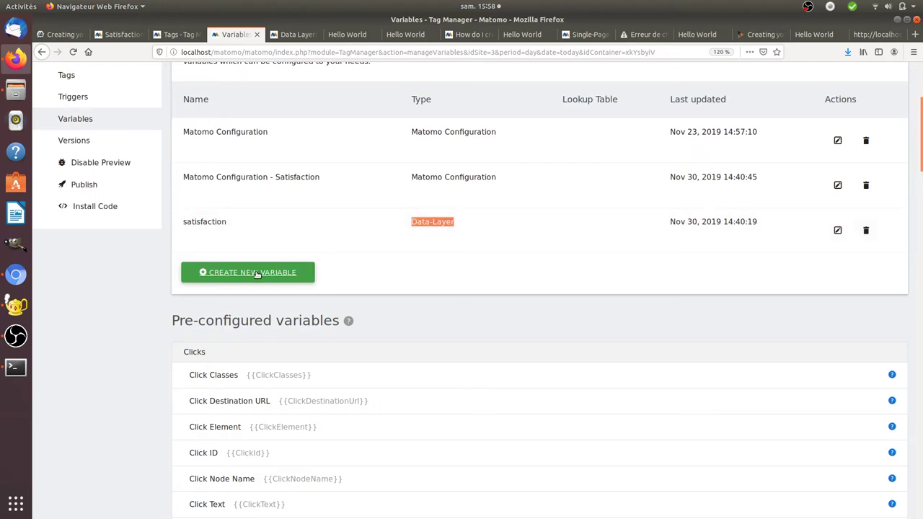
click(836, 230)
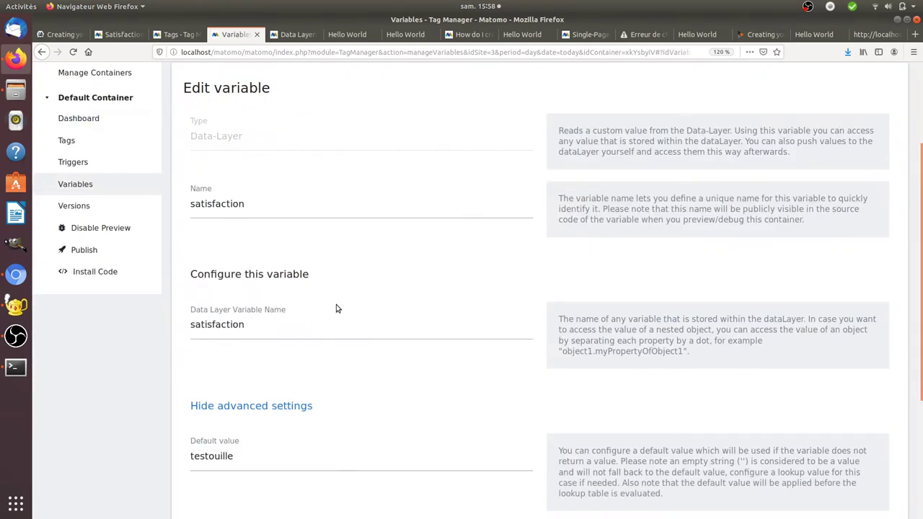
scroll(336, 309, down, 3)
scroll(339, 250, up, 5)
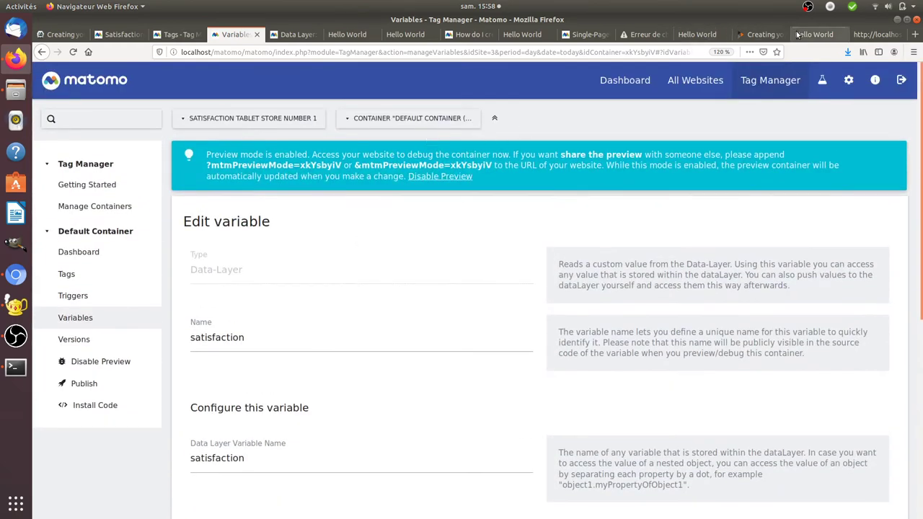
Switch back to the survey page, close the page inspector and reload the page to trigger a new visit
click(813, 34)
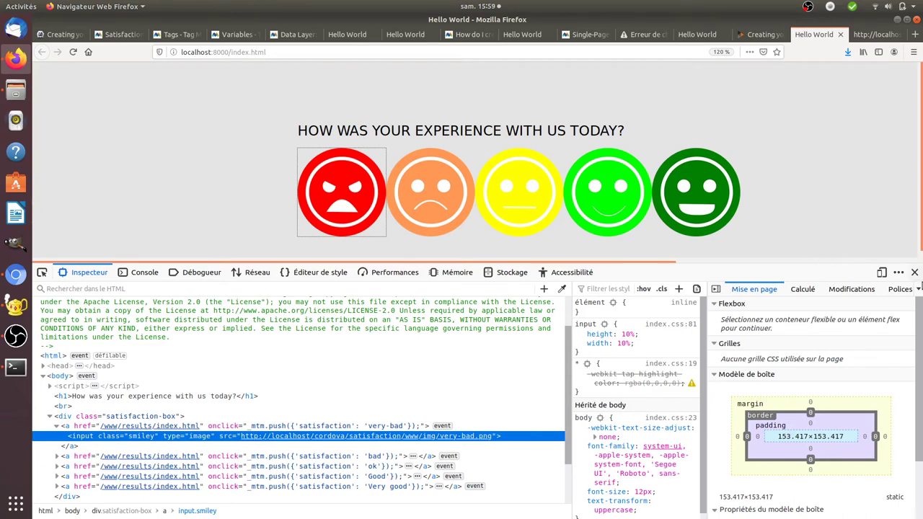
click(914, 273)
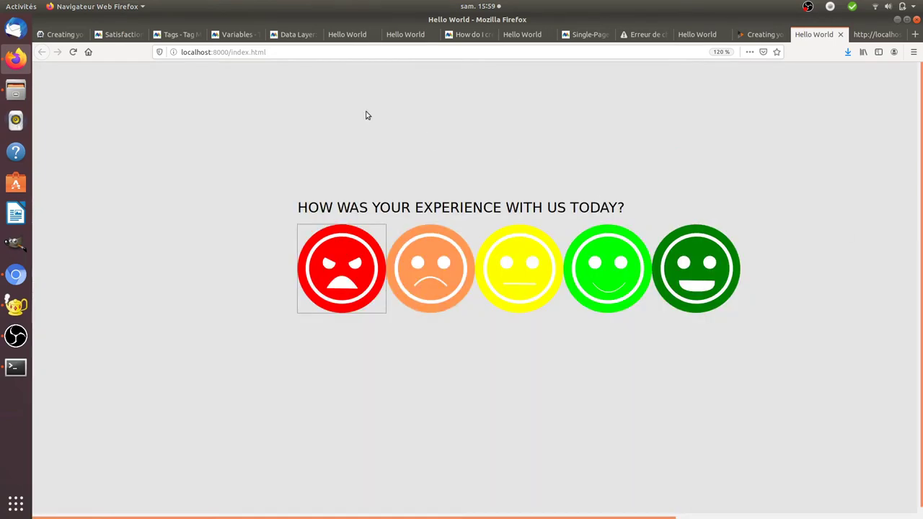
click(73, 52)
Open the Visits Log in the Matomo reports for Satisfaction tablet store number 1 and refresh it to check the home screen visit
click(173, 35)
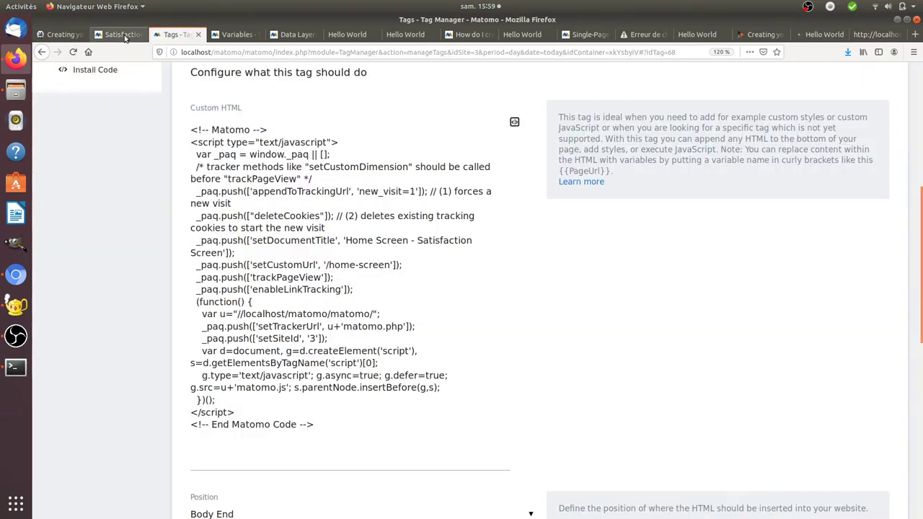
click(122, 34)
drag(98, 216, 80, 235)
click(79, 234)
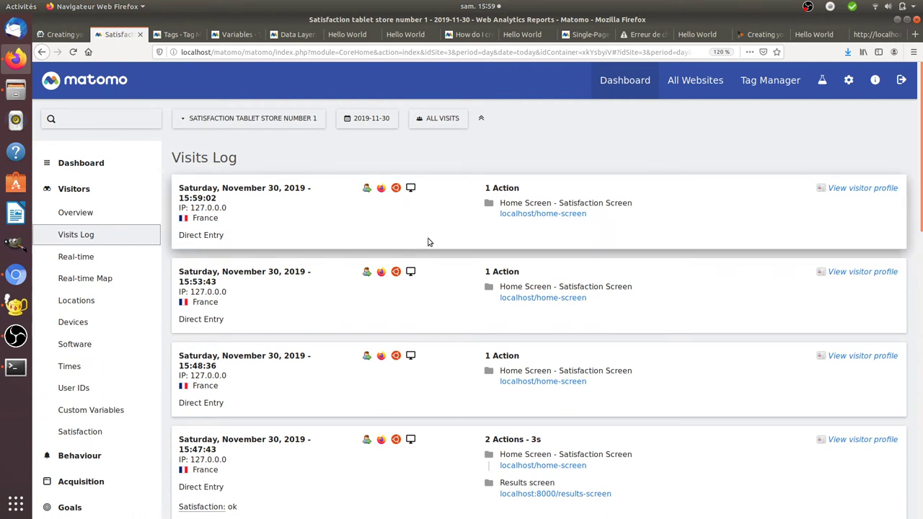
key(F5)
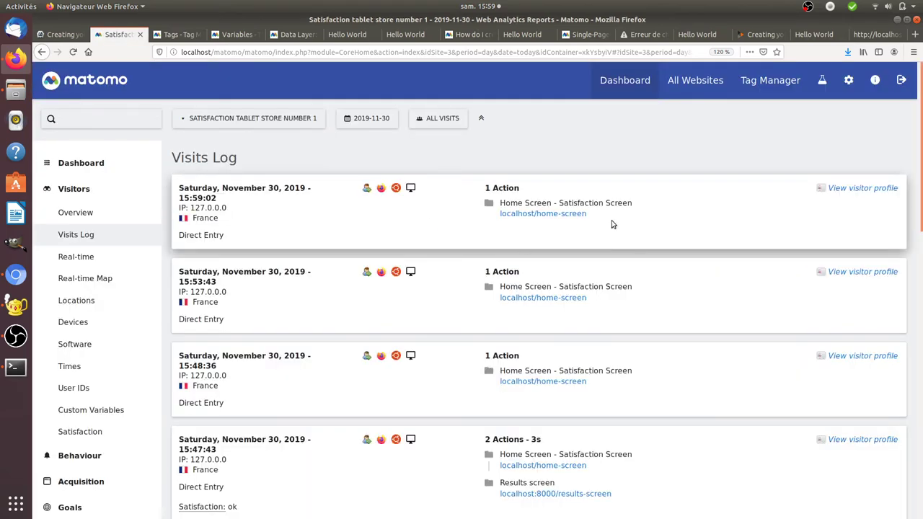
Submit a bad rating with the orange smiley on the survey page and check the visit's actions and satisfaction value in the Visits Log
click(809, 35)
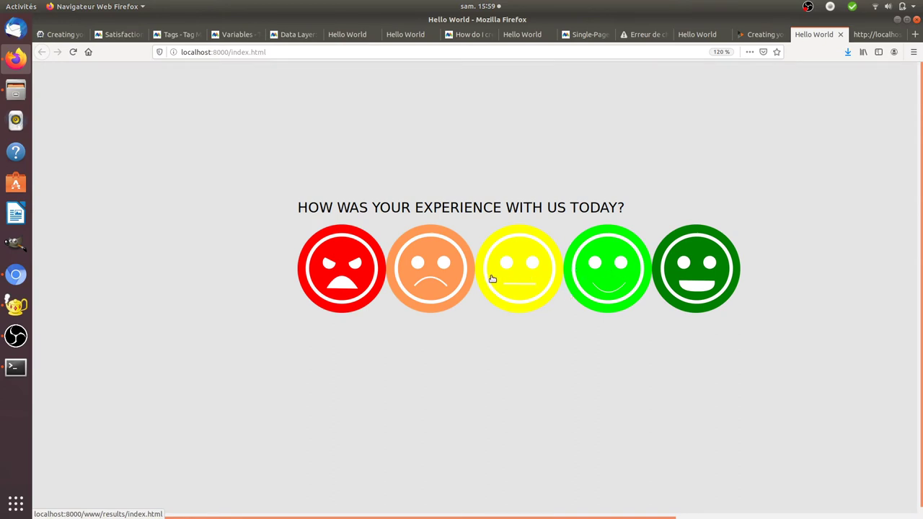
click(429, 270)
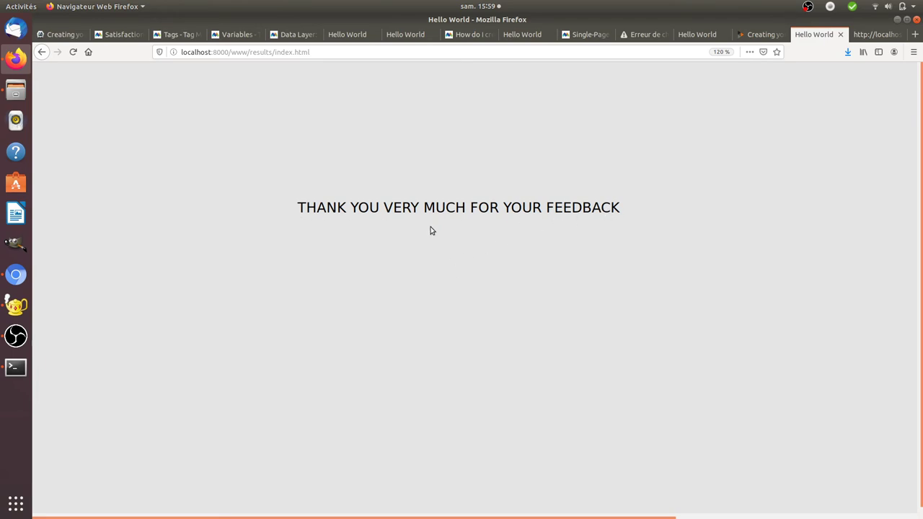
click(116, 33)
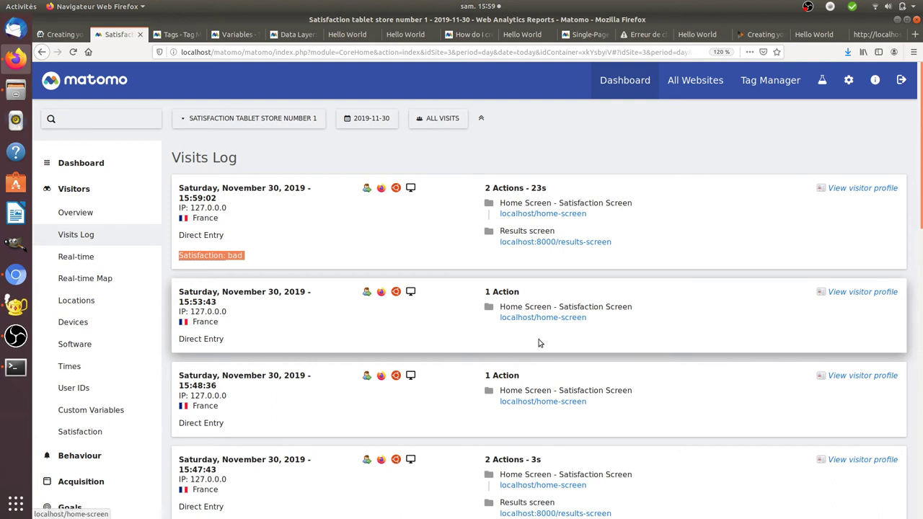
mouse_move(577, 310)
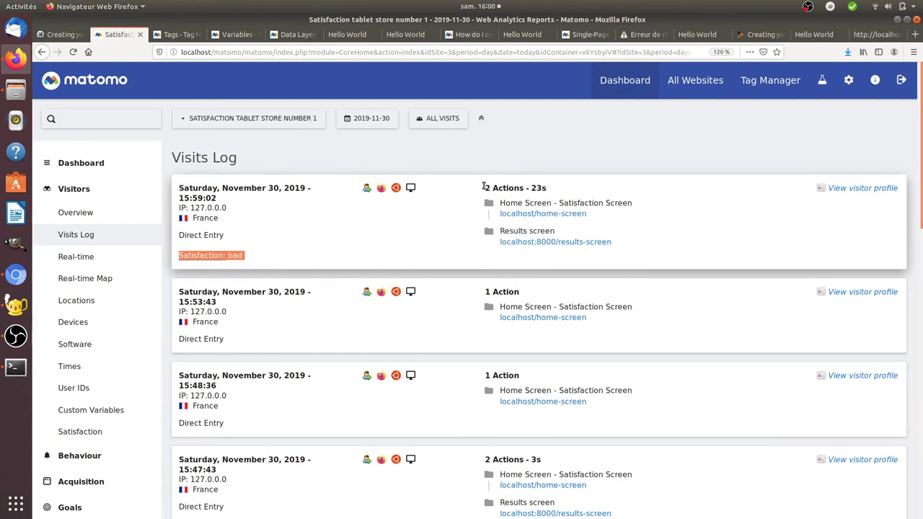
Return to the survey question page, close the page inspector and submit a very good rating with the dark green smiley
click(822, 35)
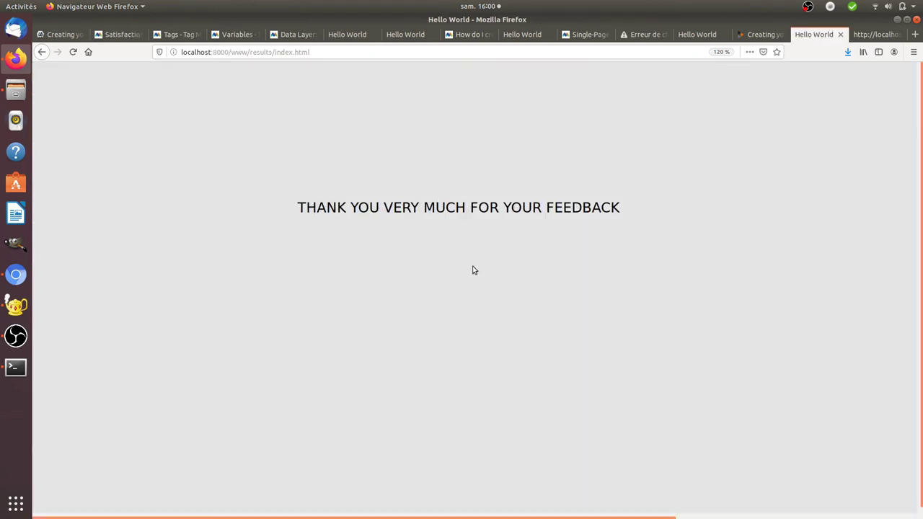
right_click(394, 284)
click(428, 401)
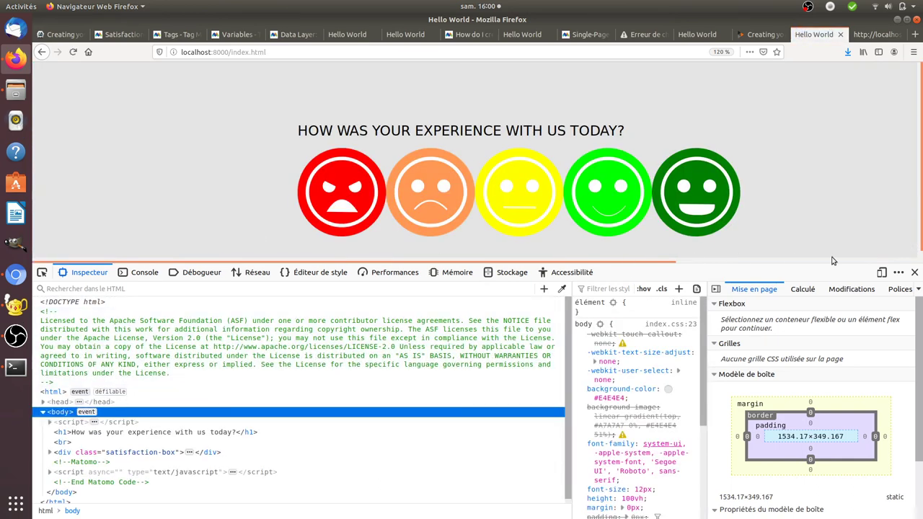
click(913, 272)
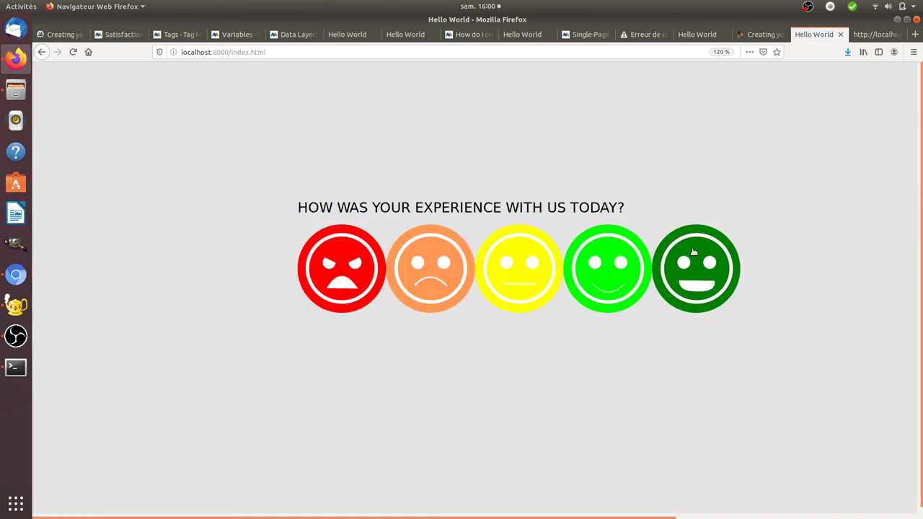
click(711, 261)
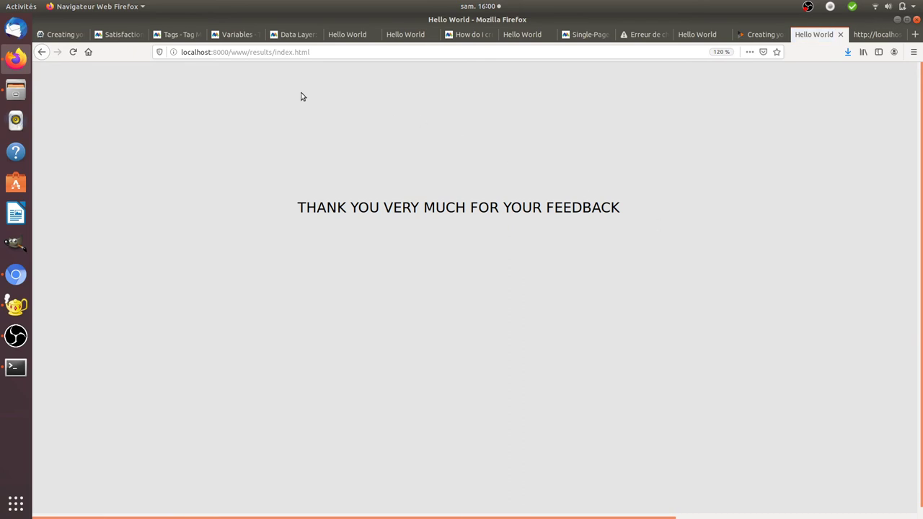
Go back to the Visits Log and check the satisfaction value recorded for the latest visit
click(119, 34)
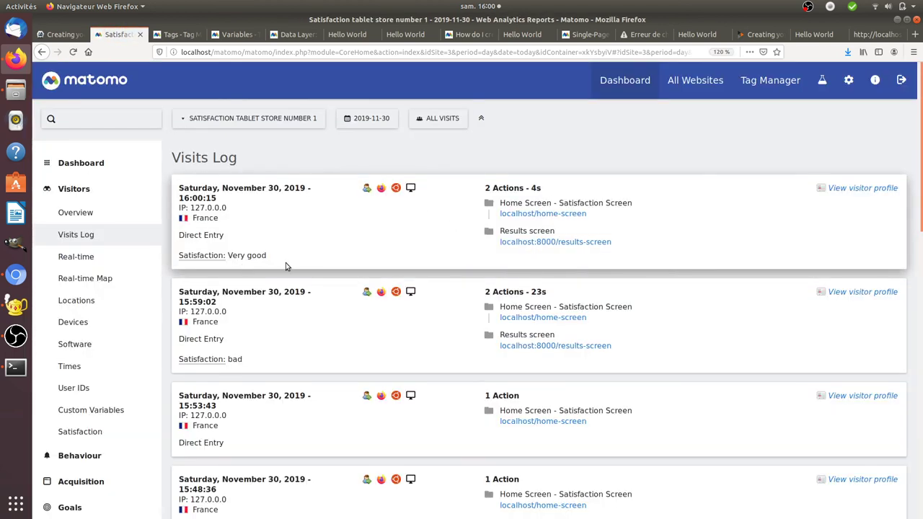
drag(286, 262, 228, 257)
click(330, 250)
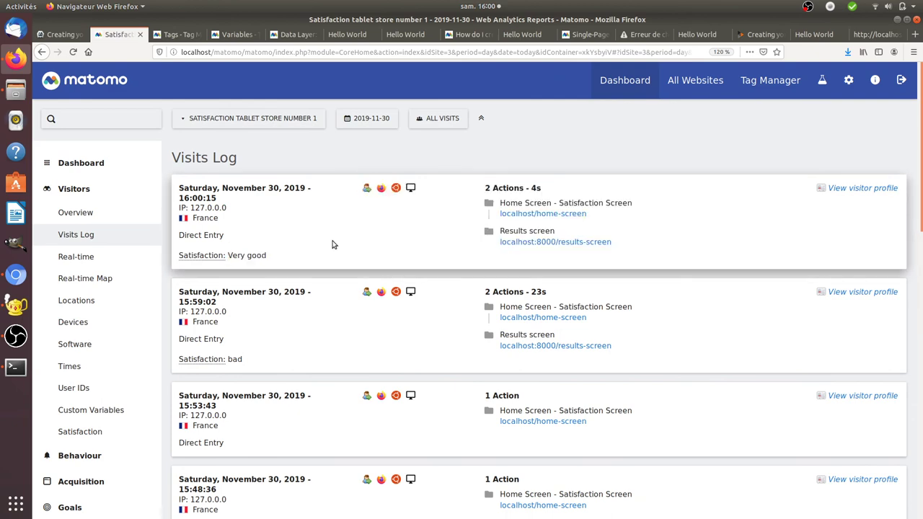